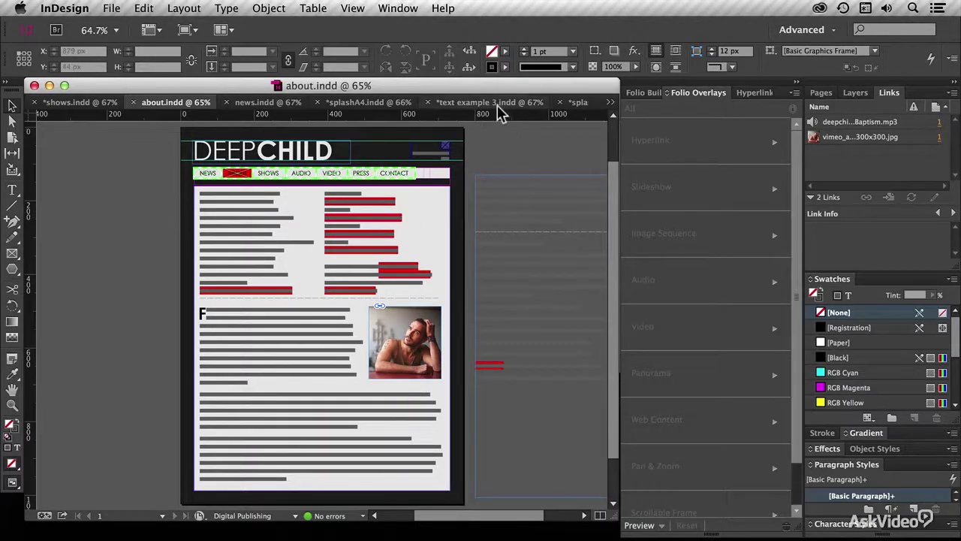
Step: Zoom the about.indd layout to 100% and scroll up to the DEEPCHILD header and navigation bar
key(super+equal)
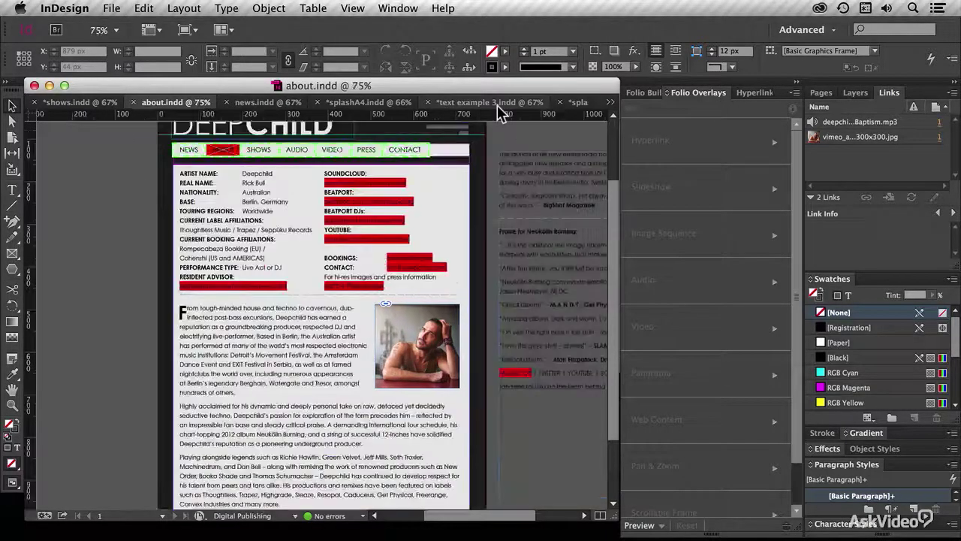
scroll(432, 166, up, 2)
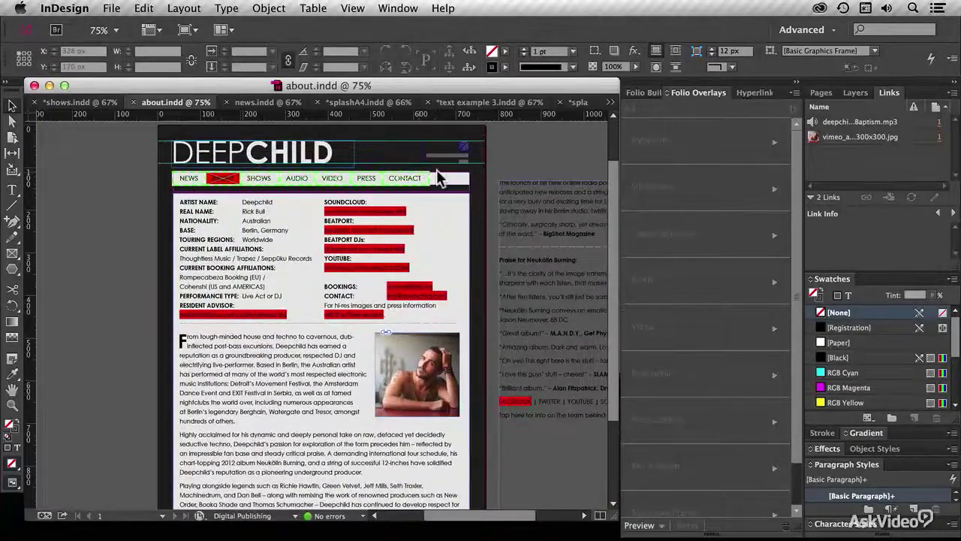
key(super+equal)
scroll(443, 171, up, 5)
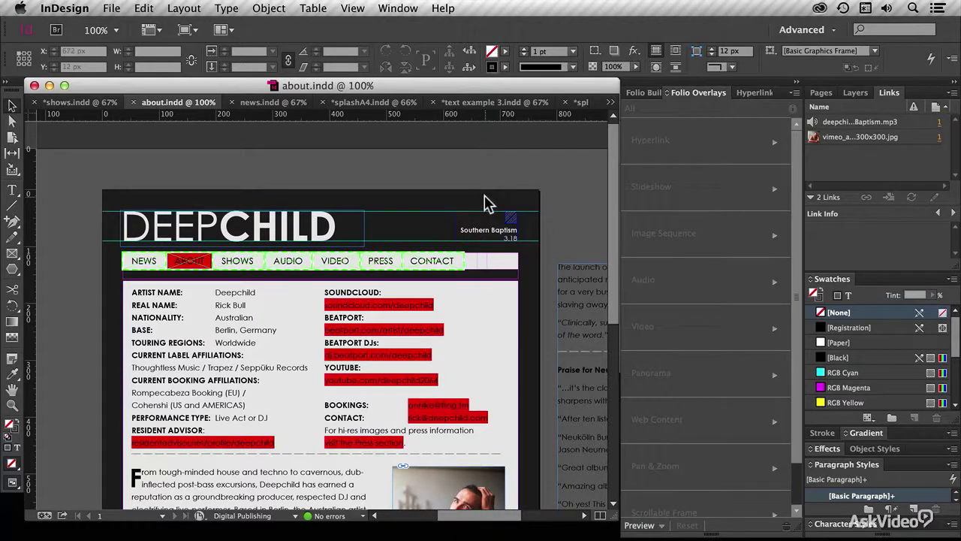
Step: Draw a 30x30 px frame beside the DEEPCHILD header and start placing a file from the projects folder
click(12, 253)
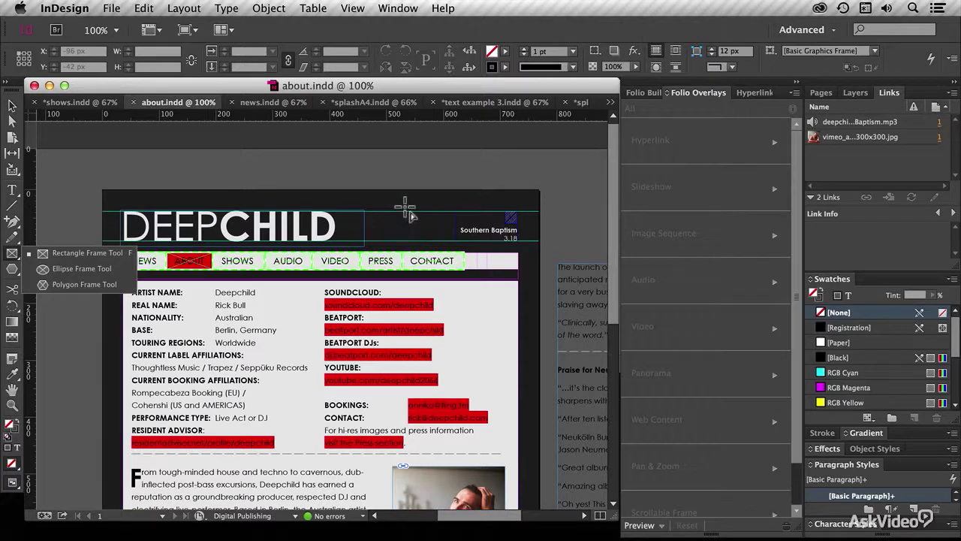
mouse_move(406, 211)
mouse_down()
mouse_move(488, 247)
mouse_move(432, 234)
mouse_up()
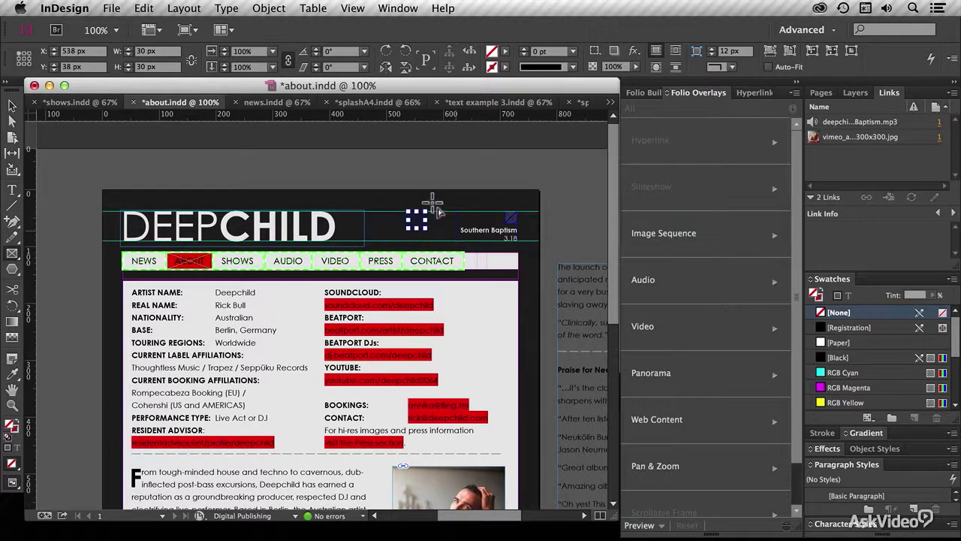
click(110, 8)
click(191, 155)
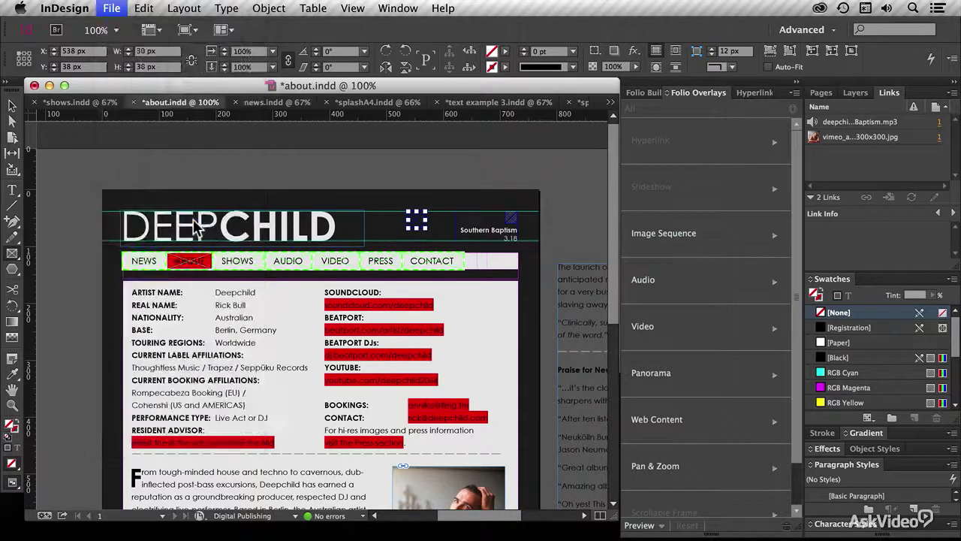
click(300, 145)
scroll(429, 257, down, 5)
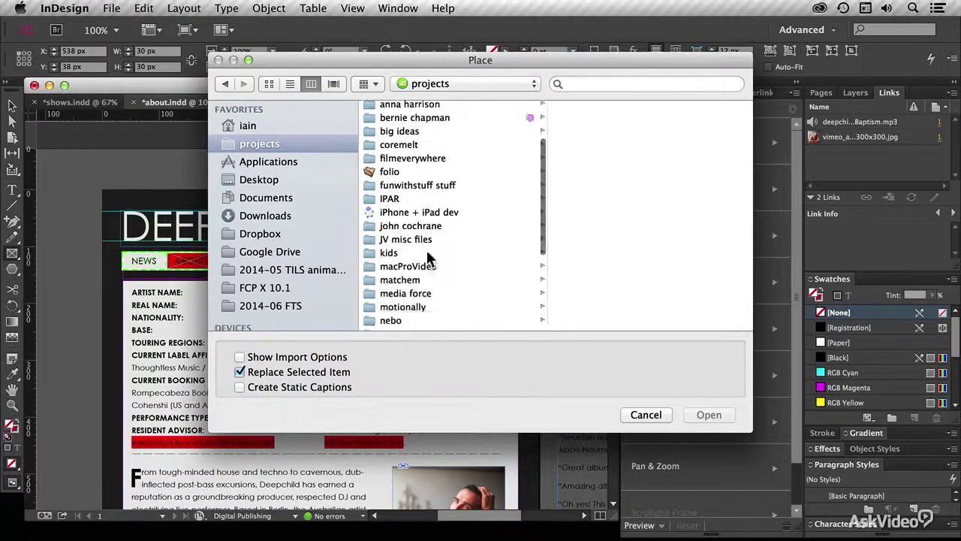
scroll(431, 258, down, 2)
Step: Browse macProVideo > tutes 2014 > Adobe DPS > audio and place ReMedicating.mp3 into the frame
click(440, 209)
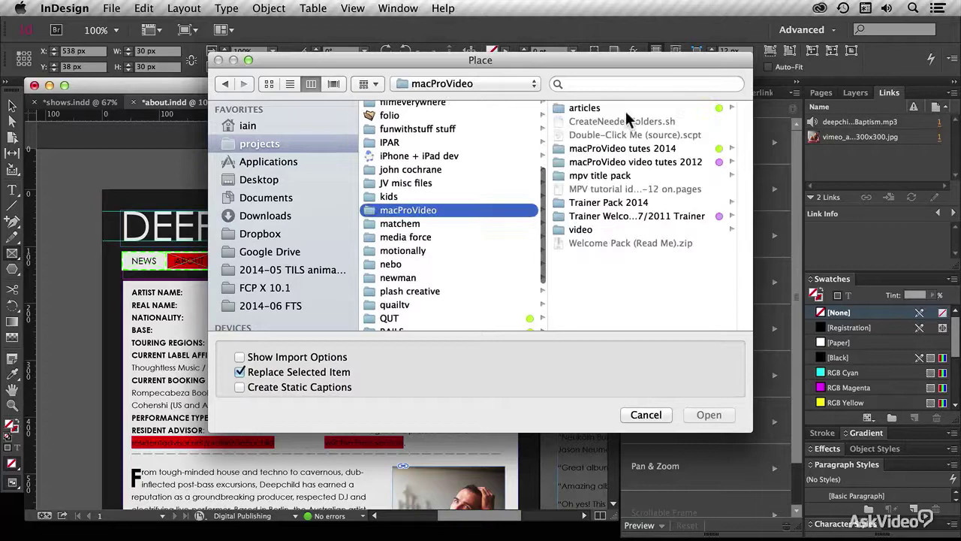
click(612, 148)
click(610, 107)
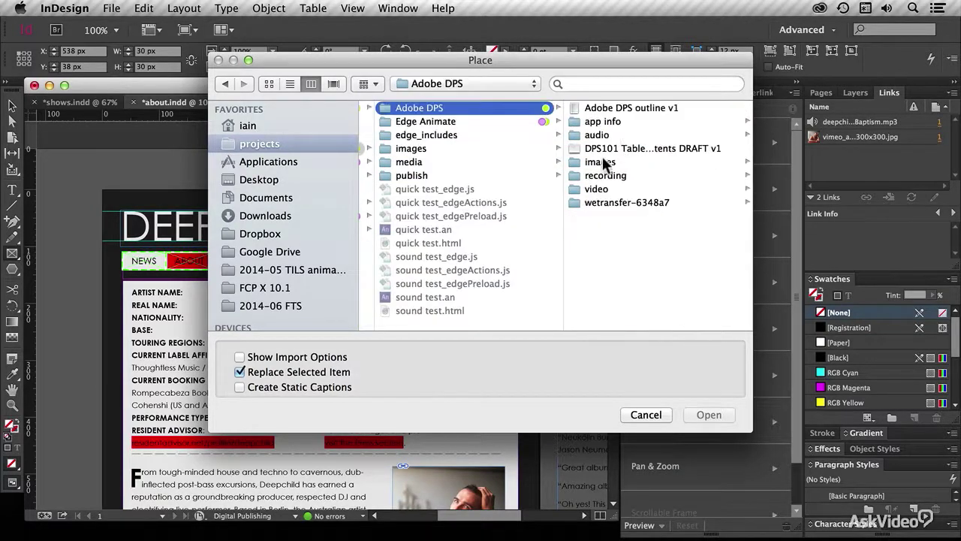
click(606, 133)
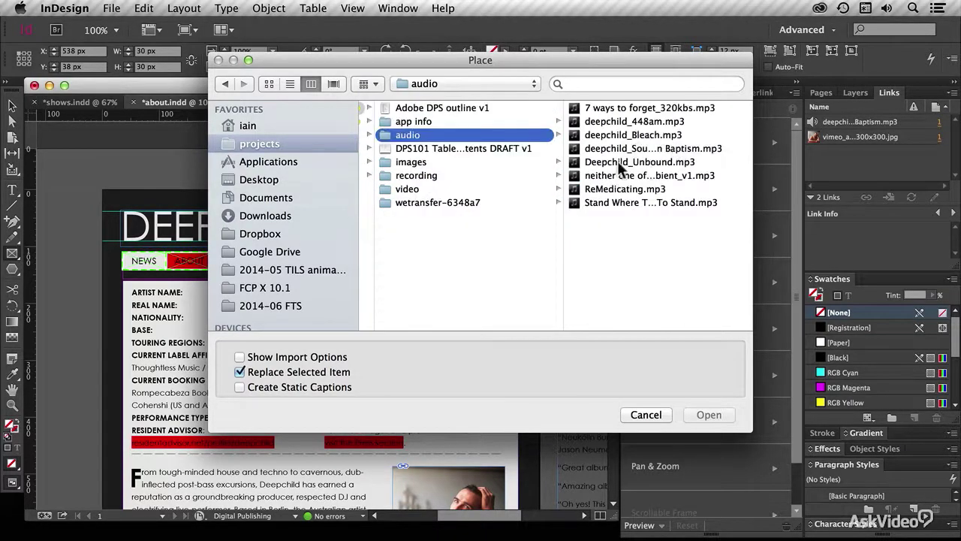
click(603, 189)
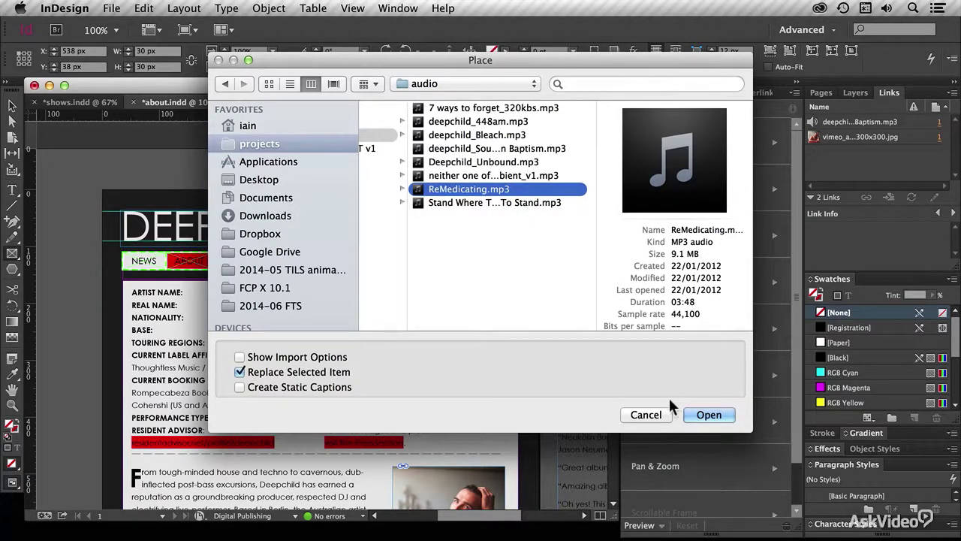
click(696, 417)
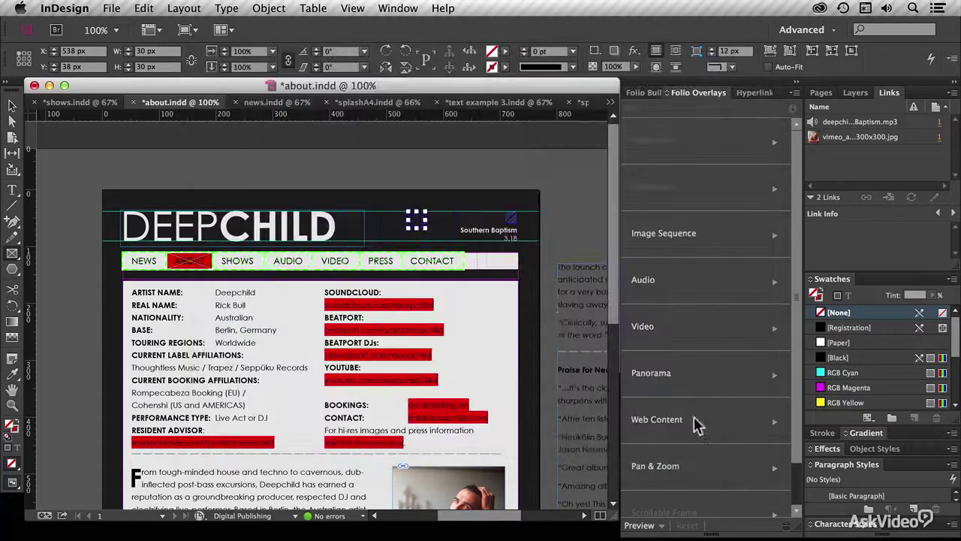
Step: Zoom to 200% on the new audio frame and bring up the Folio Overlays panel
click(414, 219)
click(323, 240)
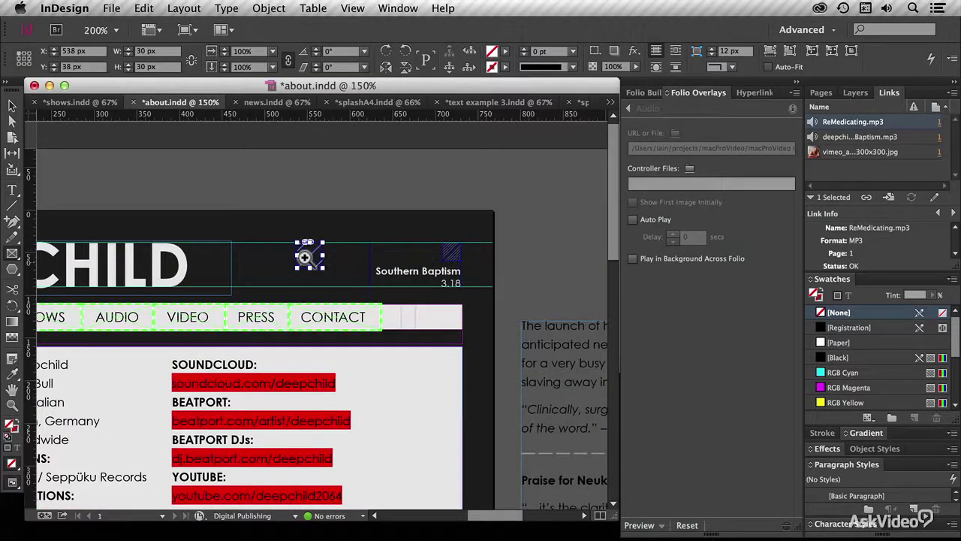
click(299, 267)
scroll(408, 221, down, 5)
scroll(407, 221, left, 3)
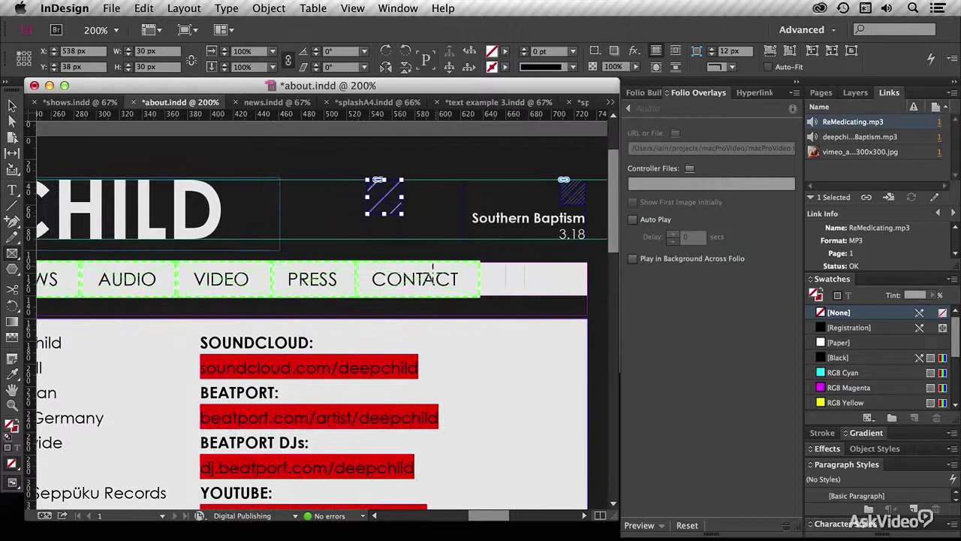
click(701, 94)
Step: Browse for Controller Files in the app info > basic audio buttons folder, then switch to Finder
click(690, 168)
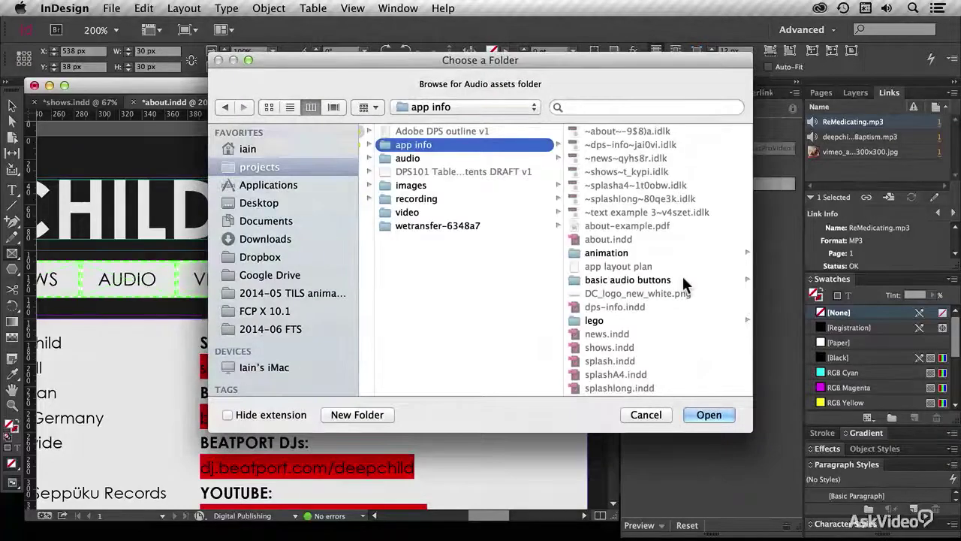
click(683, 278)
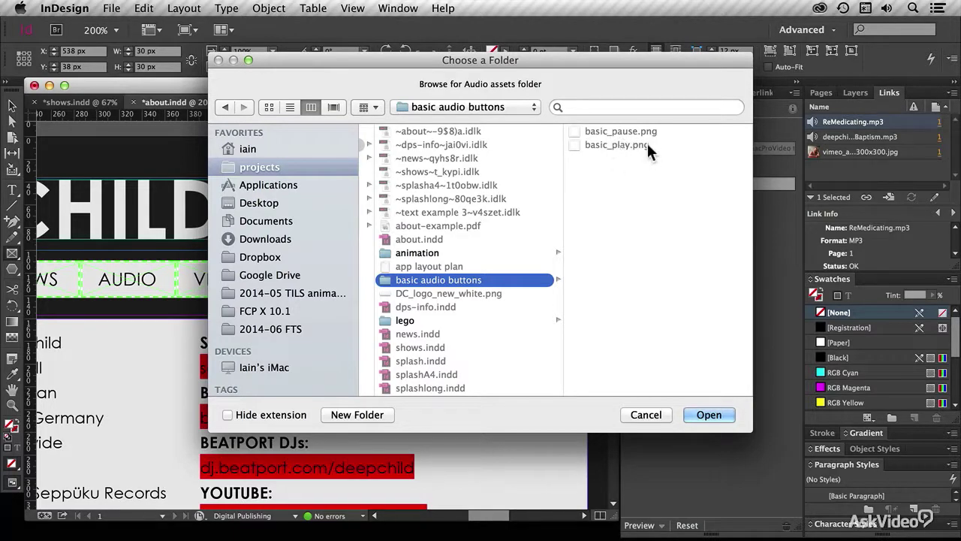
key(super+Tab)
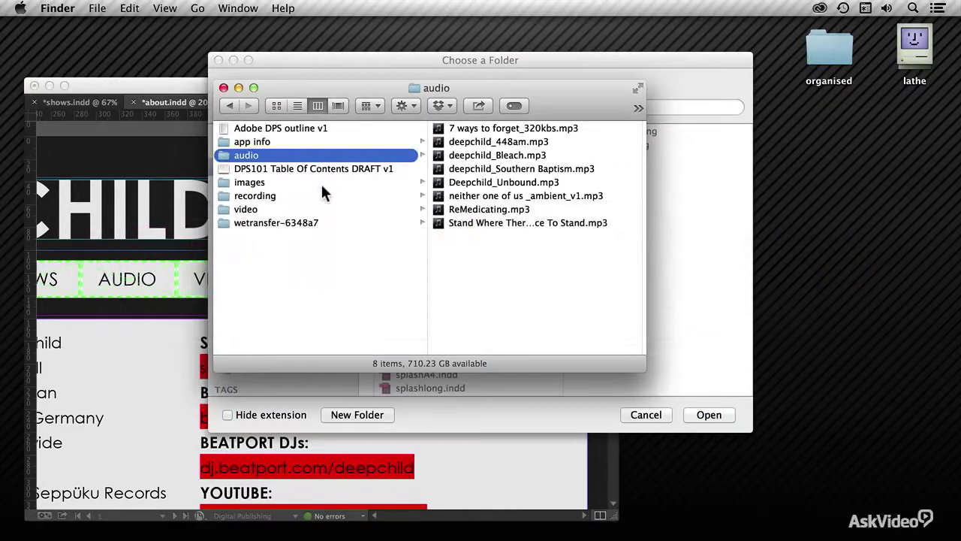
Step: Quick Look basic_pause.png and basic_play.png in app info > basic audio buttons, then return to InDesign
click(334, 143)
click(487, 279)
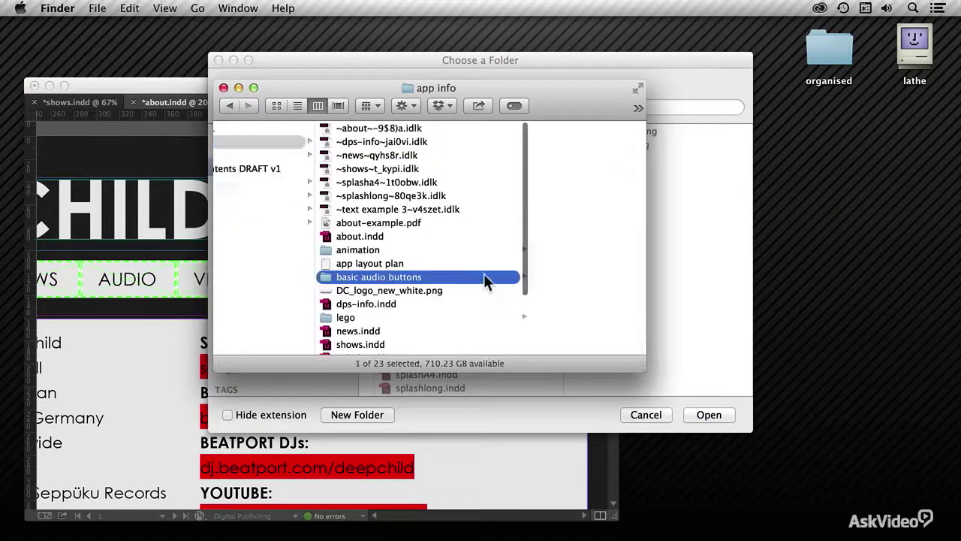
click(495, 132)
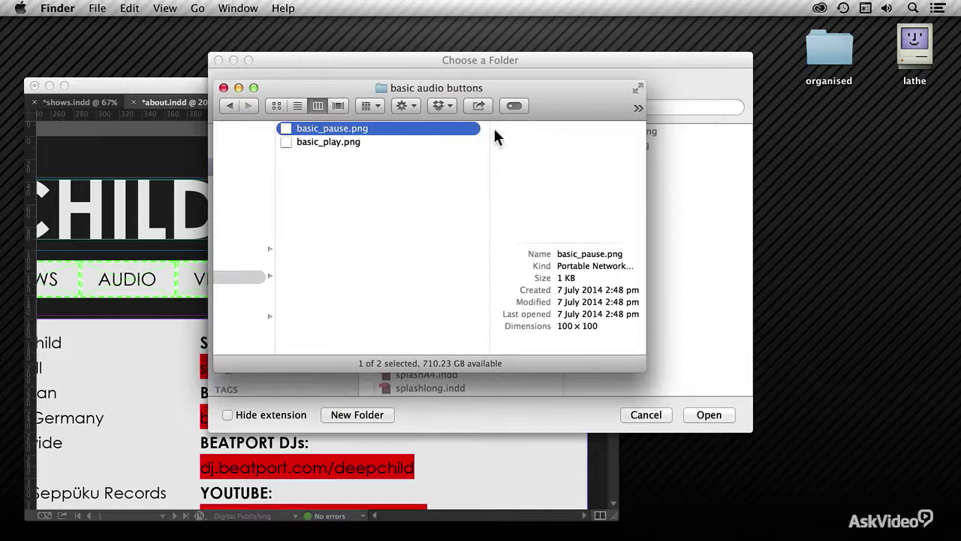
key(space)
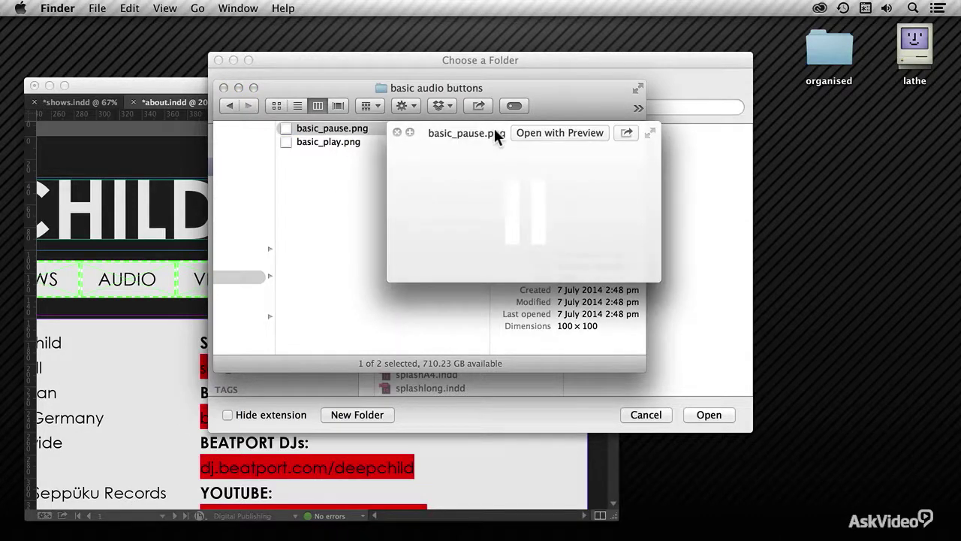
key(Down)
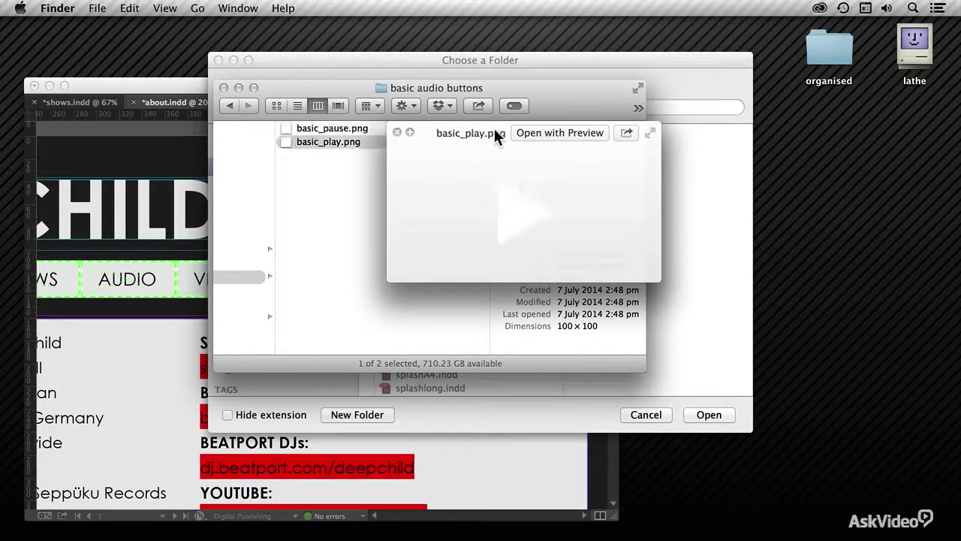
key(Up)
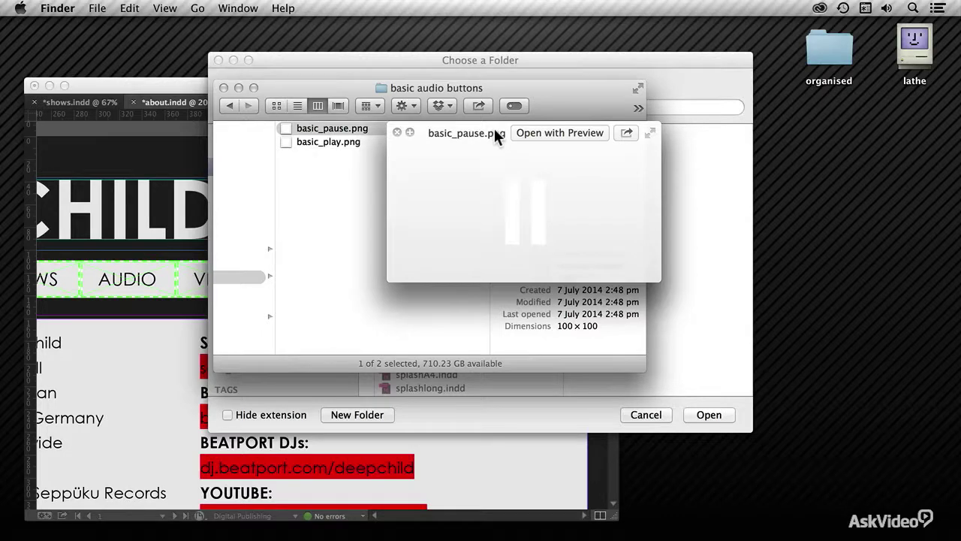
key(Down)
key(super+Tab)
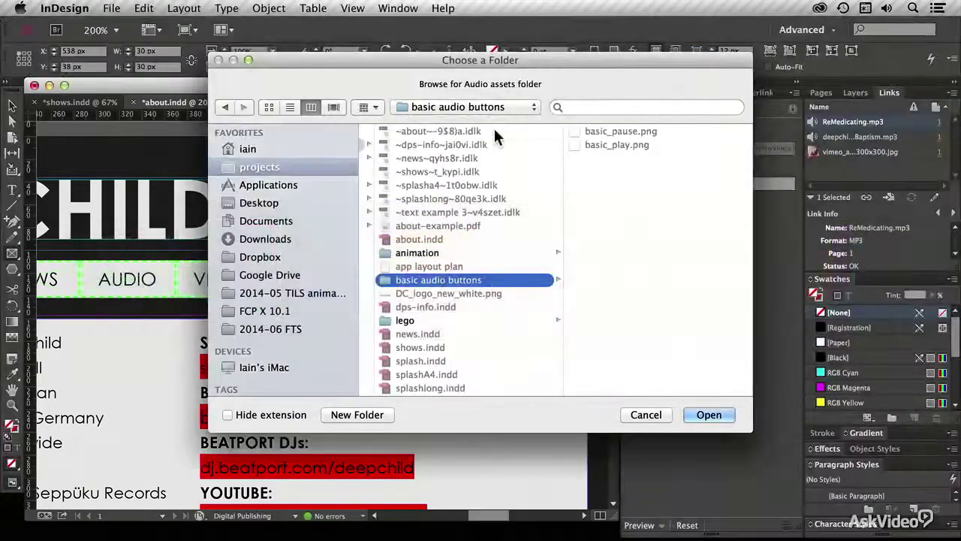
Step: Use the basic audio buttons folder as controller, resize the frame to 30 px, disable Show First Image Initially
click(726, 420)
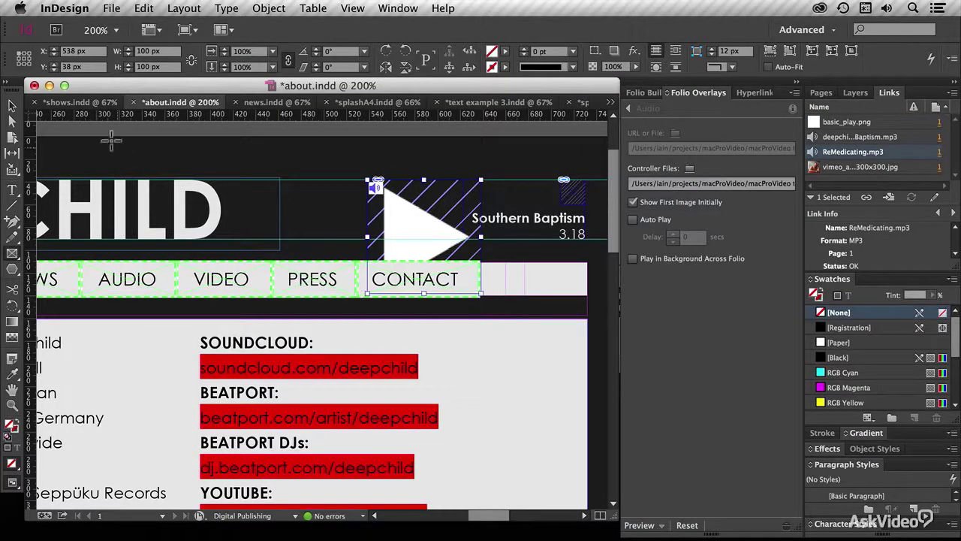
click(12, 106)
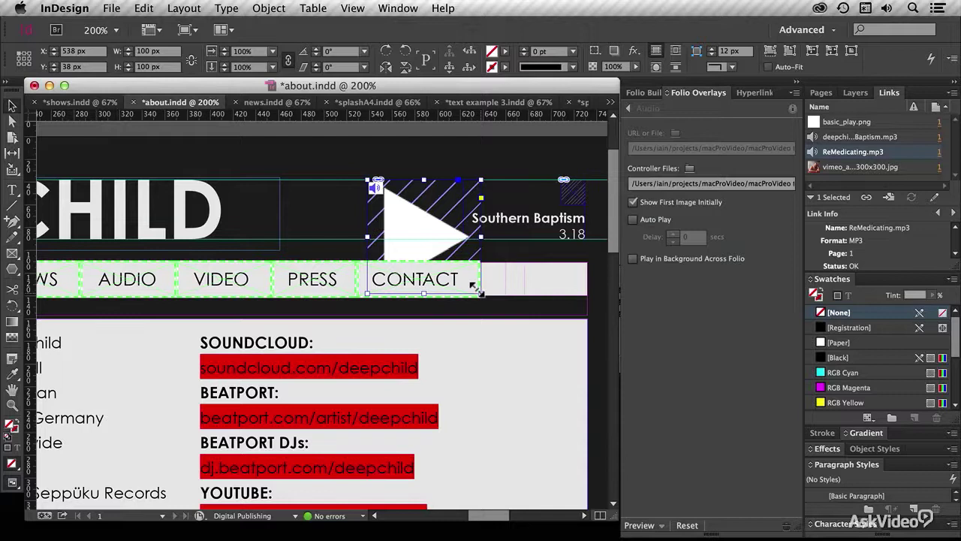
drag(478, 290, 368, 205)
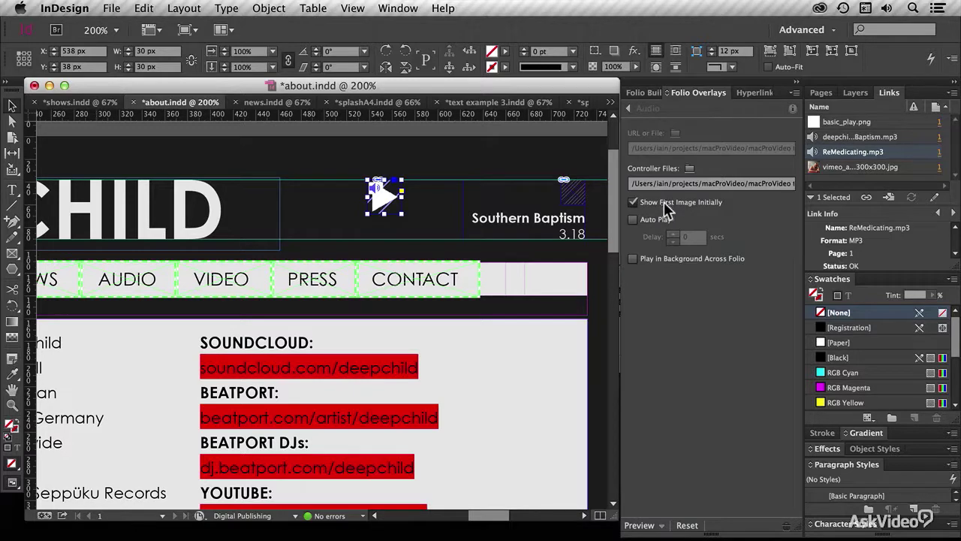
click(667, 210)
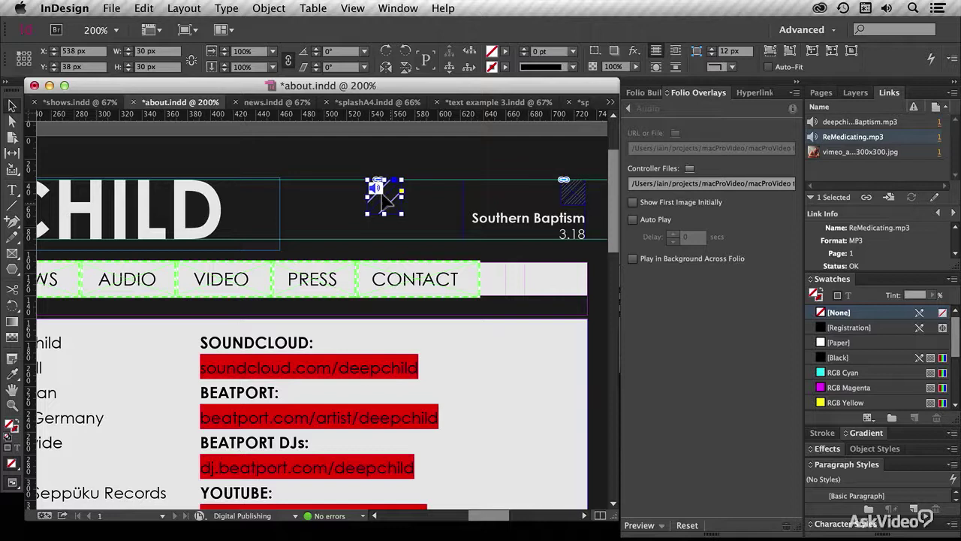
Step: Delete the ReMedicating audio frame and select the Southern Baptism audio frame
key(Delete)
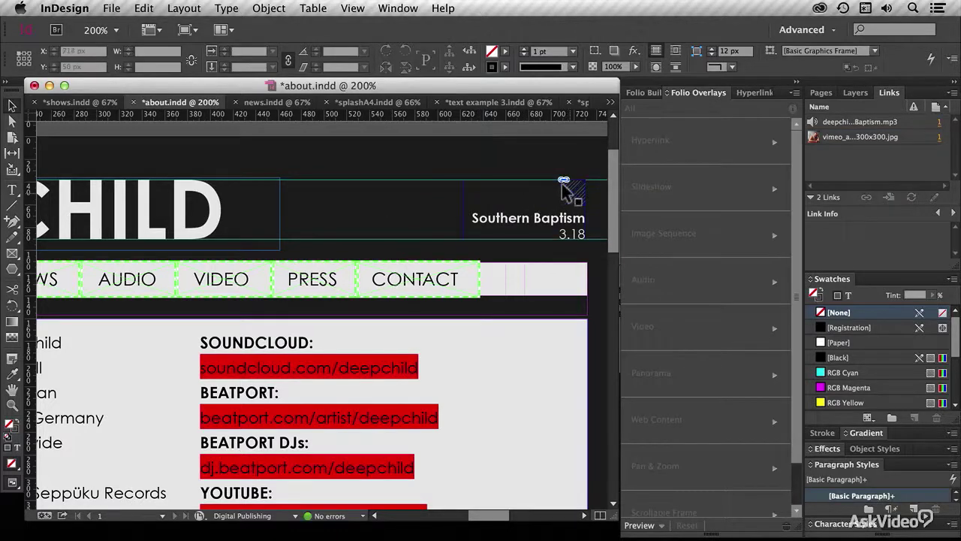
click(567, 190)
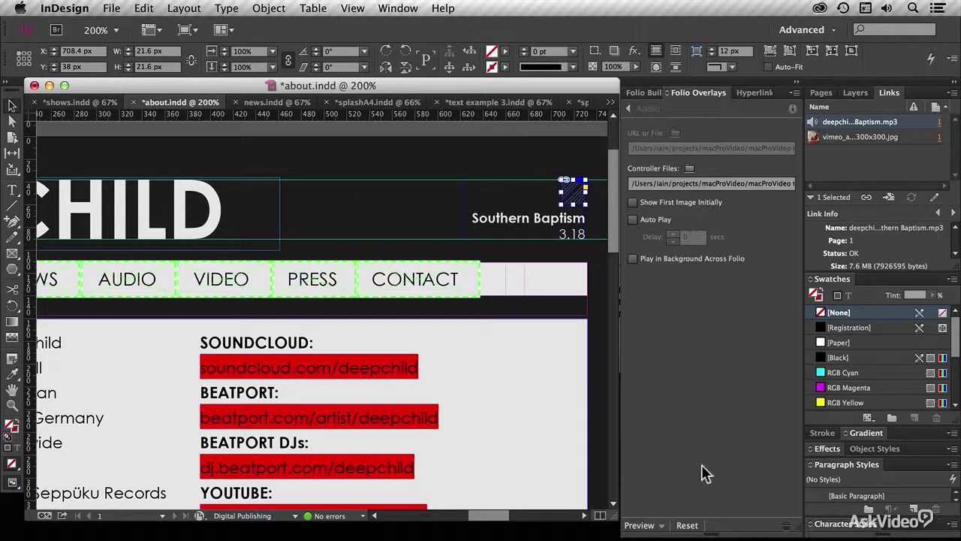
Step: Choose Preview on Desktop from the Folio Overlays panel's Preview options
click(654, 528)
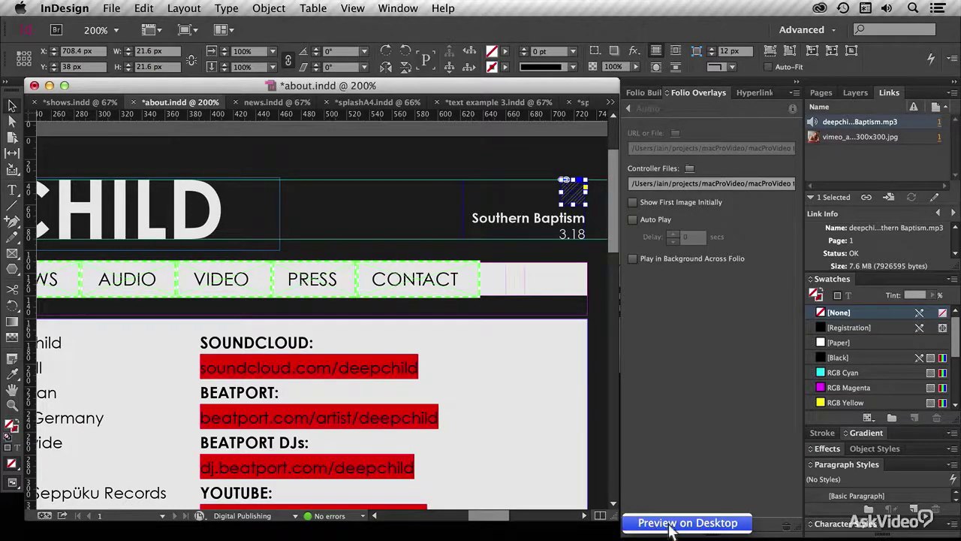
click(661, 522)
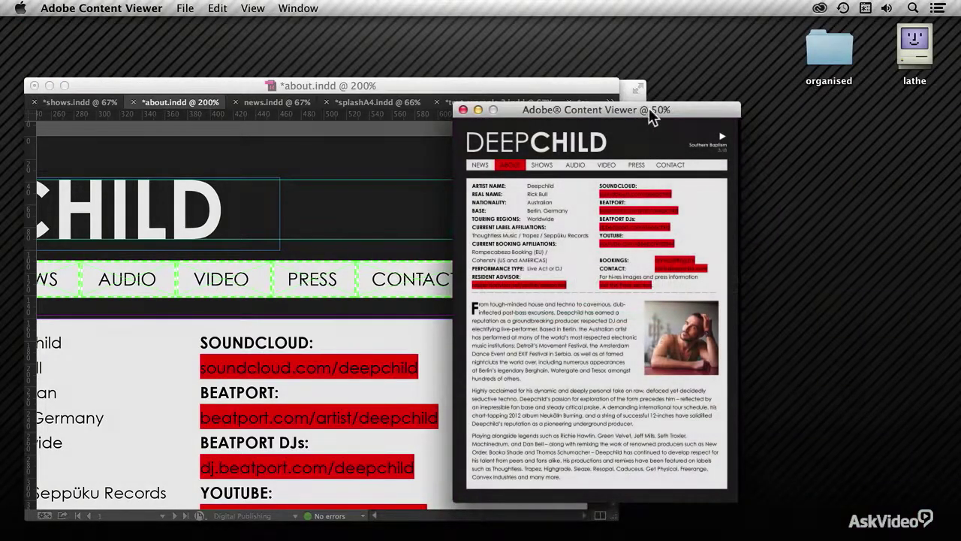
Step: Move the preview window up, then play and pause the Southern Baptism track twice
drag(650, 109, 533, 38)
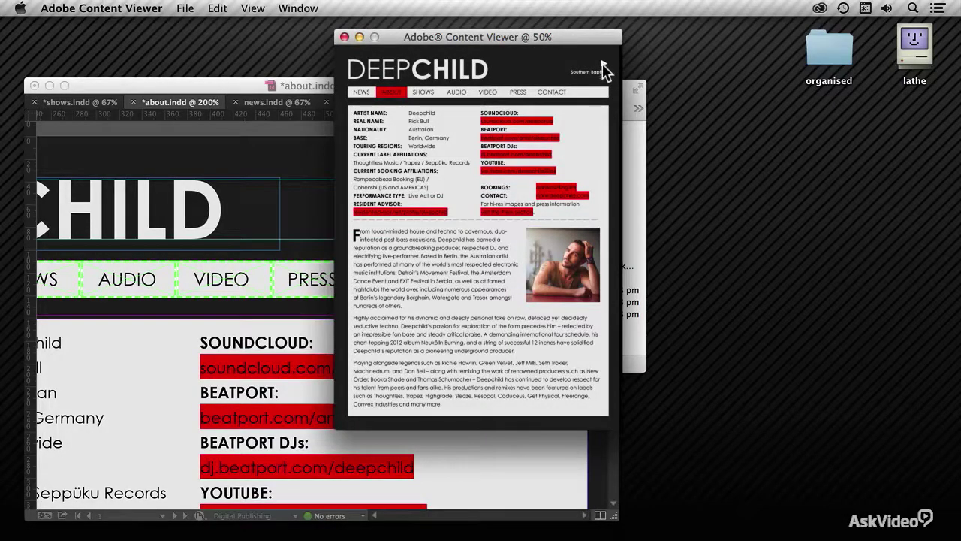
click(605, 68)
click(605, 65)
click(605, 65)
click(604, 66)
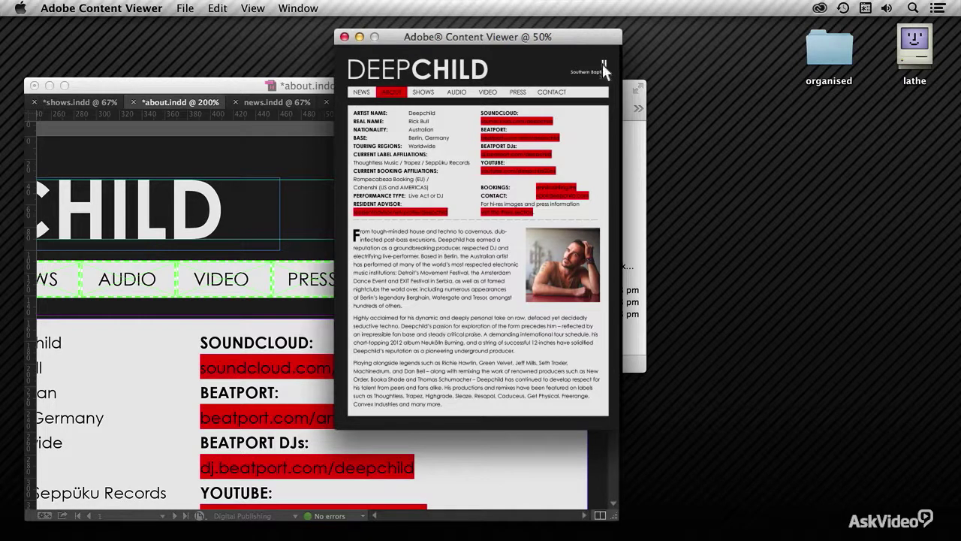